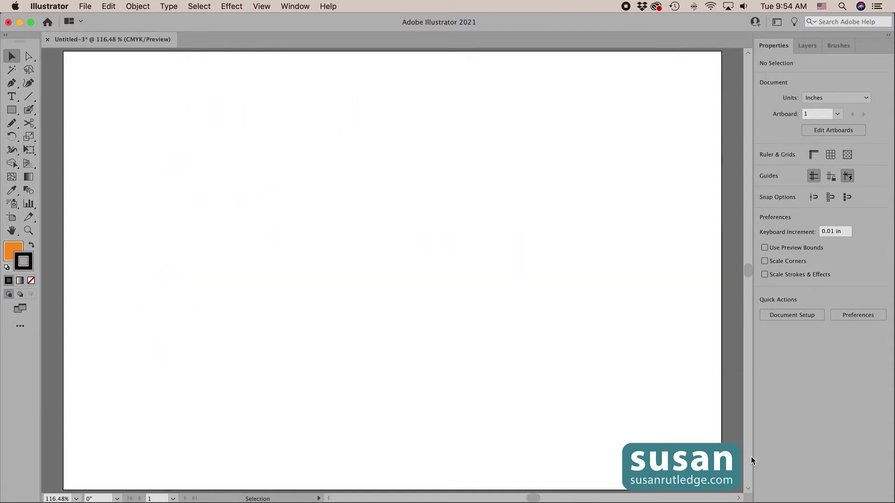
Draw a wide orange rectangle at centre and a tall ellipse upper left, then select the rectangle.
{"action": "key", "text": "m"}
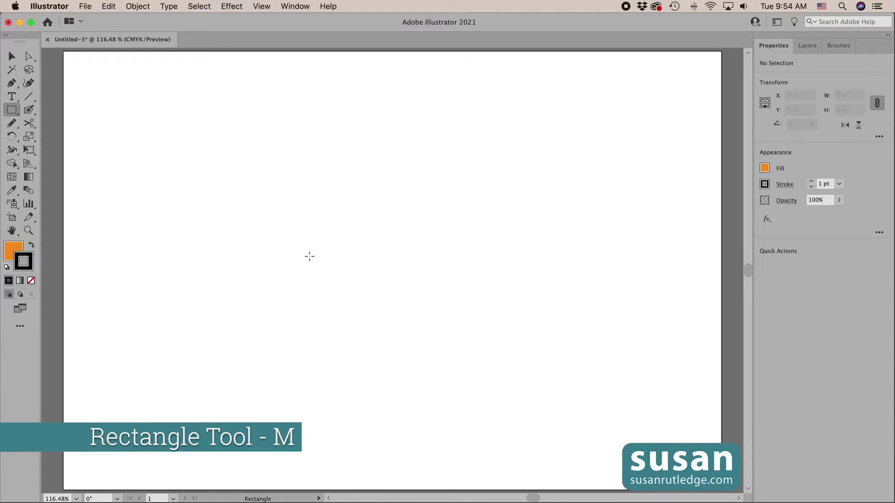
{"action": "left_click_drag", "start_coordinate": [309, 256], "coordinate": [556, 323]}
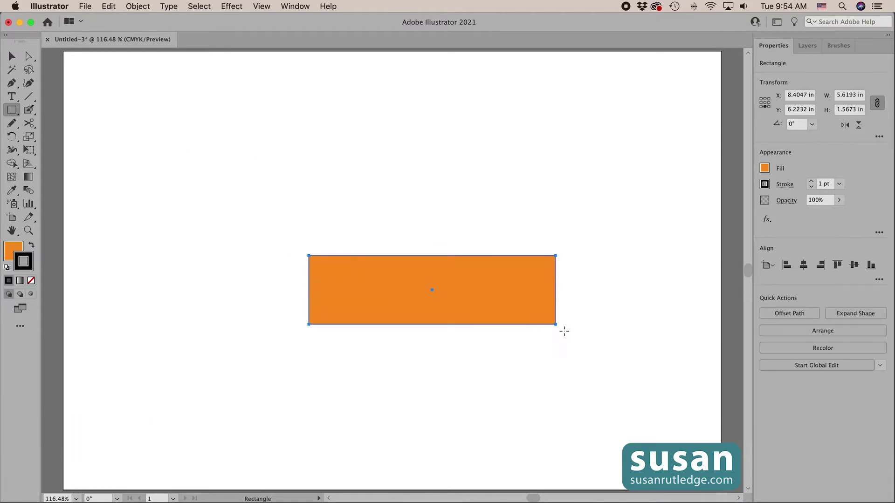
{"action": "key", "text": "l"}
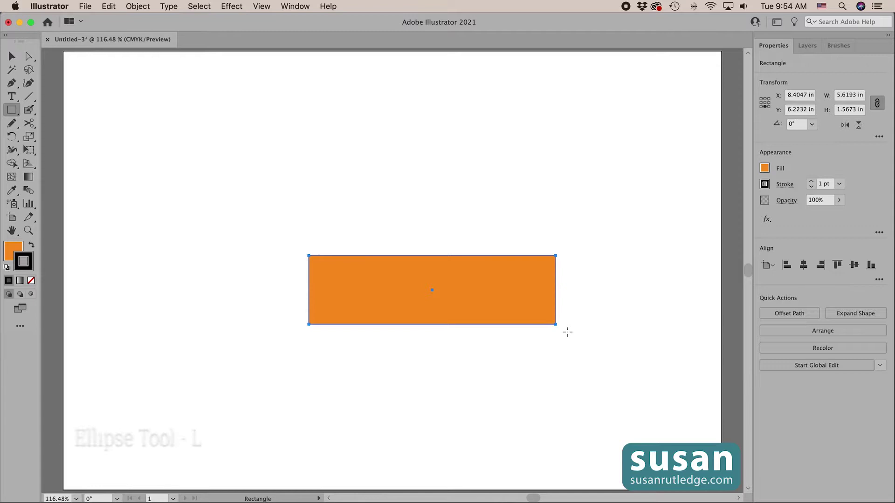
{"action": "left_click_drag", "start_coordinate": [127, 75], "coordinate": [163, 210]}
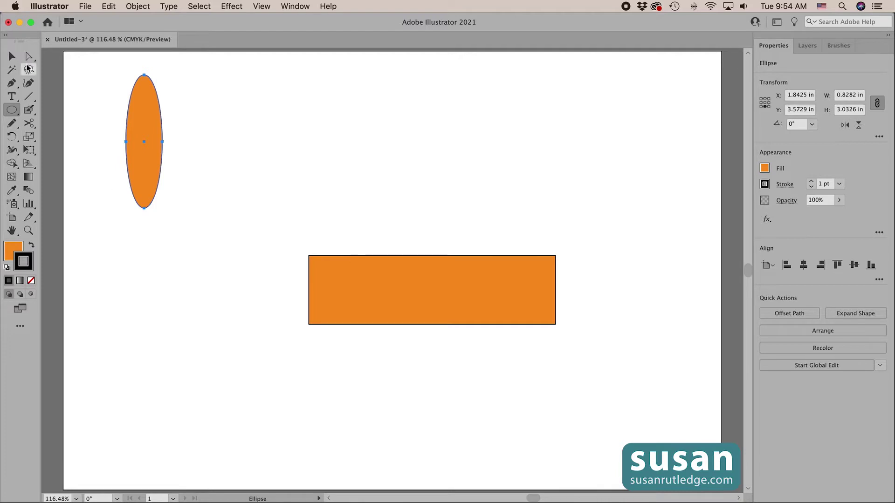
{"action": "left_click", "coordinate": [11, 58]}
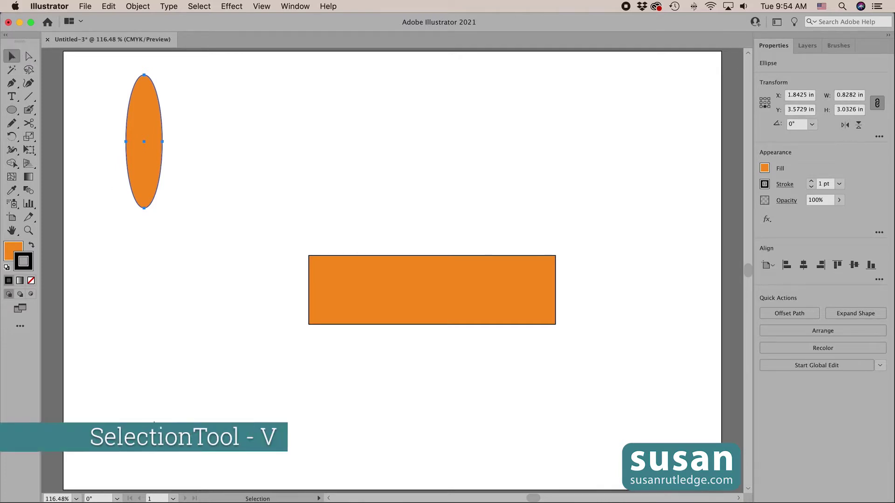
{"action": "left_click", "coordinate": [434, 314]}
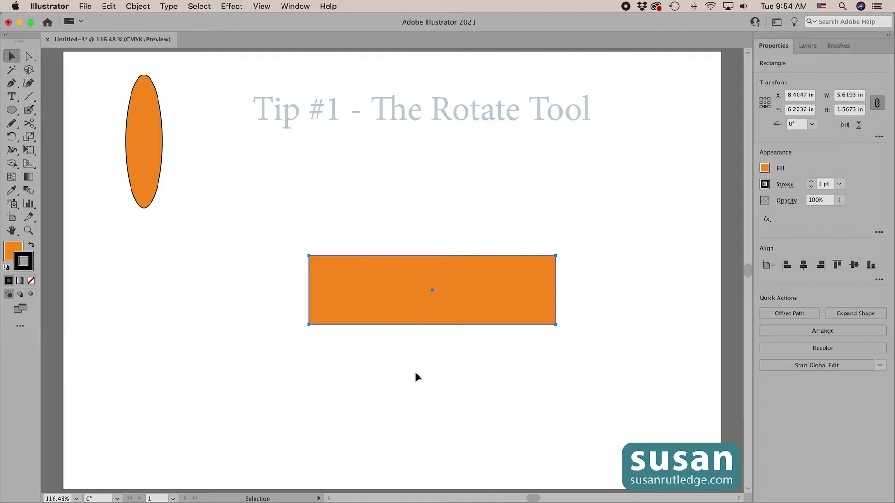
{"action": "left_click", "coordinate": [12, 141]}
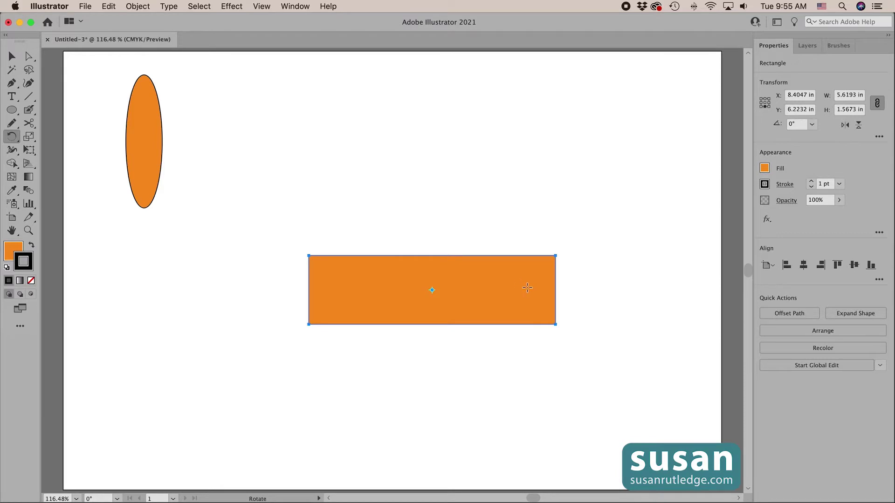
{"action": "mouse_move", "coordinate": [527, 287]}
{"action": "left_mouse_down"}
{"action": "mouse_move", "coordinate": [526, 342]}
{"action": "mouse_move", "coordinate": [530, 263]}
{"action": "mouse_move", "coordinate": [487, 235]}
{"action": "mouse_move", "coordinate": [443, 240]}
{"action": "mouse_move", "coordinate": [411, 266]}
{"action": "mouse_move", "coordinate": [399, 303]}
{"action": "mouse_move", "coordinate": [415, 329]}
{"action": "mouse_move", "coordinate": [437, 337]}
{"action": "mouse_move", "coordinate": [496, 312]}
{"action": "mouse_move", "coordinate": [500, 280]}
{"action": "mouse_move", "coordinate": [507, 294]}
{"action": "mouse_move", "coordinate": [510, 283]}
{"action": "mouse_move", "coordinate": [499, 326]}
{"action": "mouse_move", "coordinate": [475, 364]}
{"action": "mouse_move", "coordinate": [517, 327]}
{"action": "left_mouse_up"}
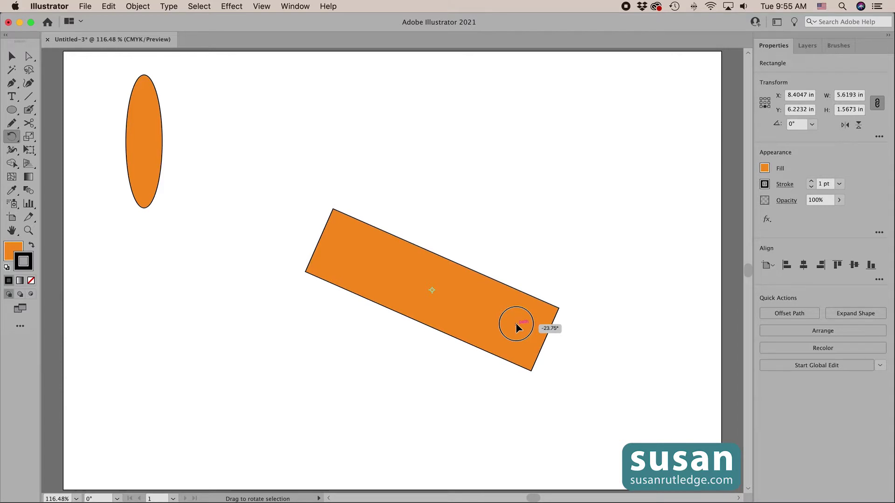
{"action": "left_click_drag", "start_coordinate": [517, 328], "coordinate": [517, 327]}
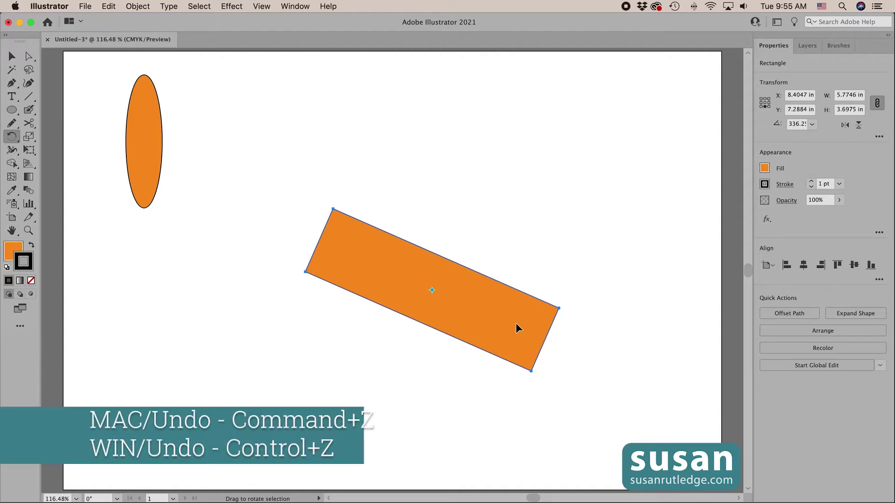
{"action": "key", "text": "super+z"}
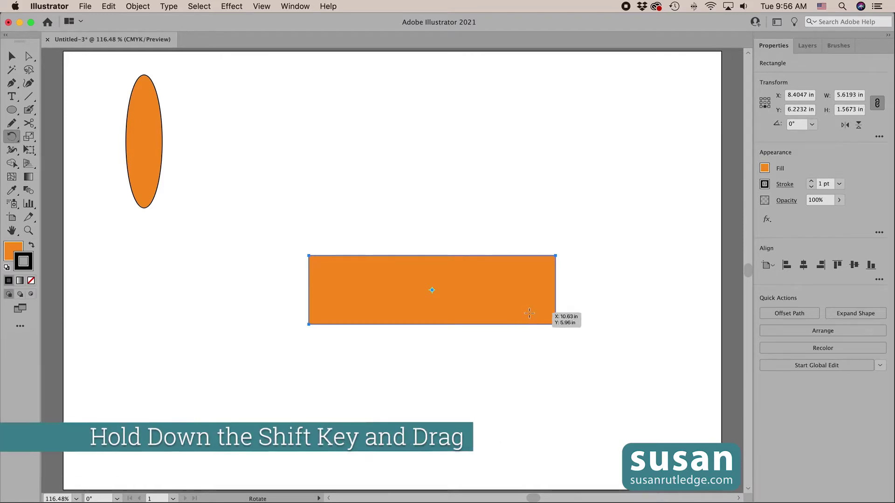
{"action": "mouse_move", "coordinate": [529, 311]}
{"action": "left_mouse_down"}
{"action": "mouse_move", "coordinate": [527, 264]}
{"action": "mouse_move", "coordinate": [518, 363]}
{"action": "left_mouse_up"}
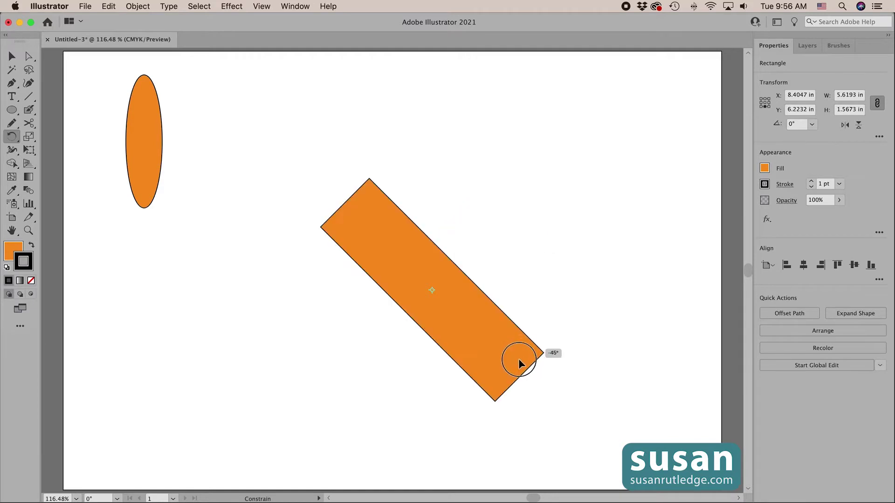
{"action": "mouse_move", "coordinate": [518, 359]}
{"action": "left_mouse_down"}
{"action": "mouse_move", "coordinate": [530, 308]}
{"action": "mouse_move", "coordinate": [520, 263]}
{"action": "left_mouse_up"}
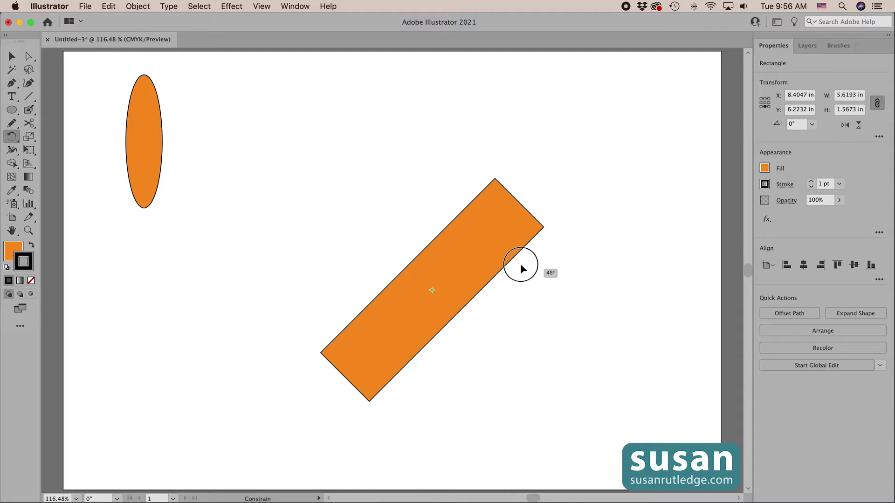
{"action": "mouse_move", "coordinate": [520, 263]}
{"action": "left_mouse_down"}
{"action": "mouse_move", "coordinate": [447, 253]}
{"action": "mouse_move", "coordinate": [409, 264]}
{"action": "mouse_move", "coordinate": [398, 303]}
{"action": "mouse_move", "coordinate": [428, 341]}
{"action": "mouse_move", "coordinate": [504, 324]}
{"action": "left_mouse_up"}
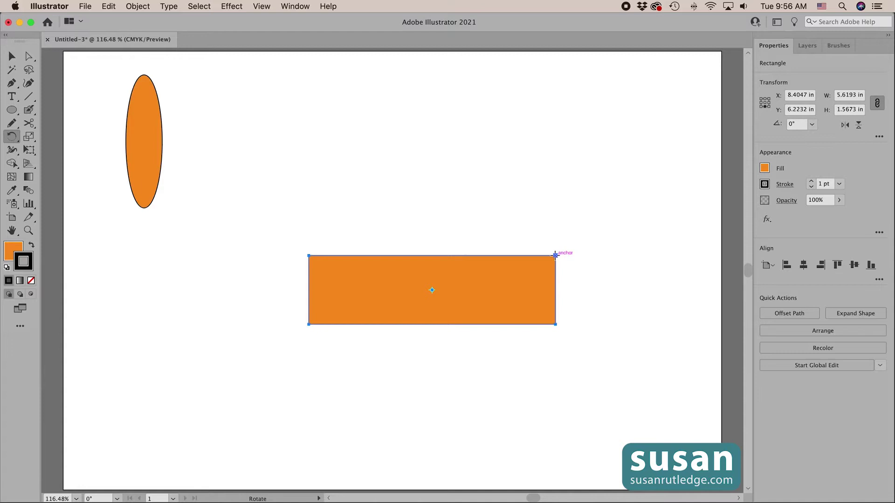
Test-rotate the rectangle about its centre, then about its bottom-left corner, returning it to level.
{"action": "left_click_drag", "start_coordinate": [482, 297], "coordinate": [522, 317]}
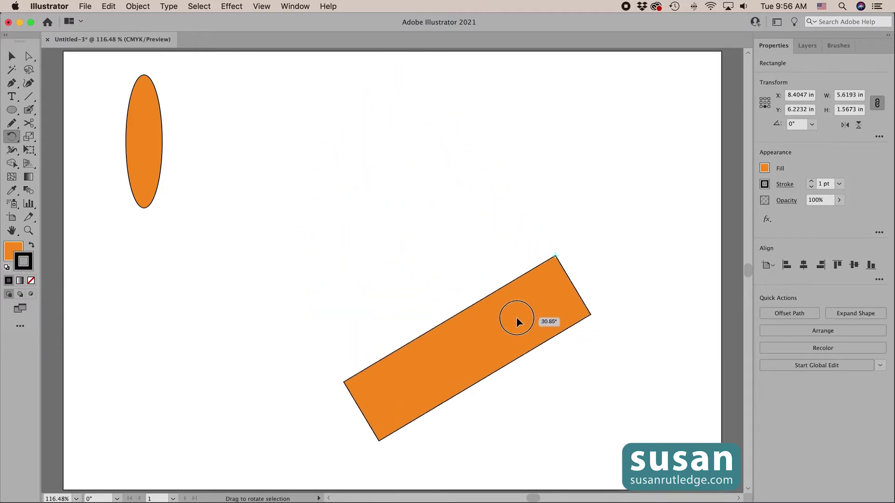
{"action": "left_click_drag", "start_coordinate": [522, 317], "coordinate": [489, 299]}
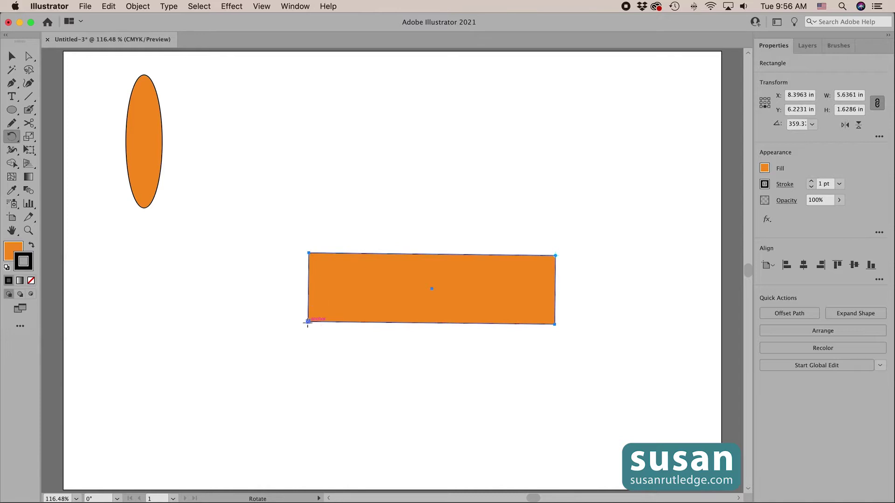
{"action": "left_click", "coordinate": [308, 323]}
{"action": "mouse_move", "coordinate": [468, 310]}
{"action": "left_mouse_down"}
{"action": "mouse_move", "coordinate": [426, 363]}
{"action": "mouse_move", "coordinate": [481, 285]}
{"action": "left_mouse_up"}
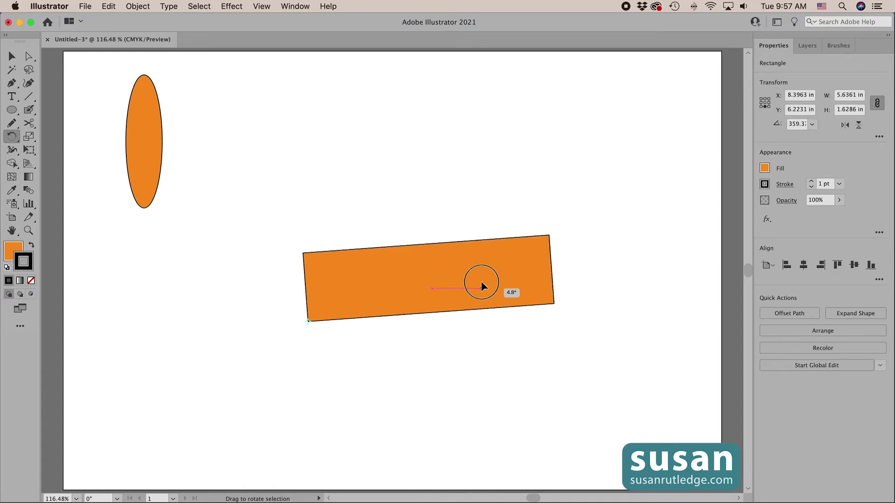
{"action": "left_click_drag", "start_coordinate": [481, 286], "coordinate": [508, 281]}
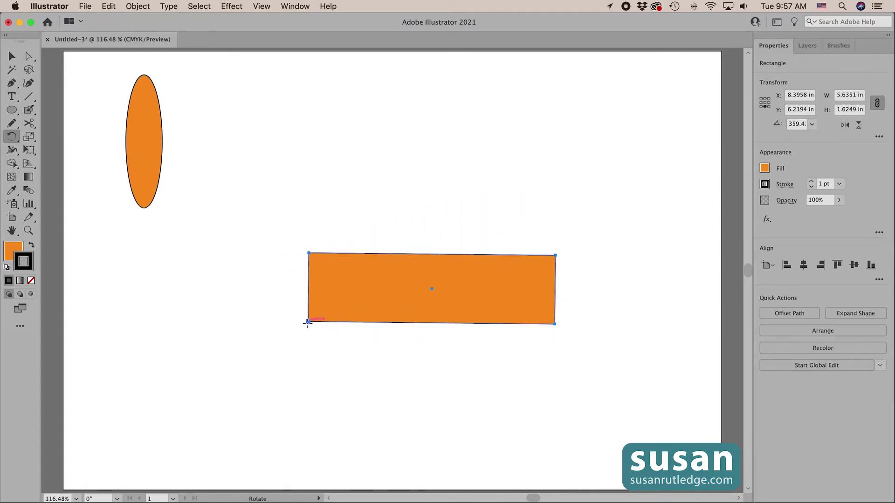
Move the rotation pivot near the rectangle's right end and test-rotate it back to level.
{"action": "left_click", "coordinate": [529, 274]}
{"action": "left_click_drag", "start_coordinate": [326, 288], "coordinate": [351, 299]}
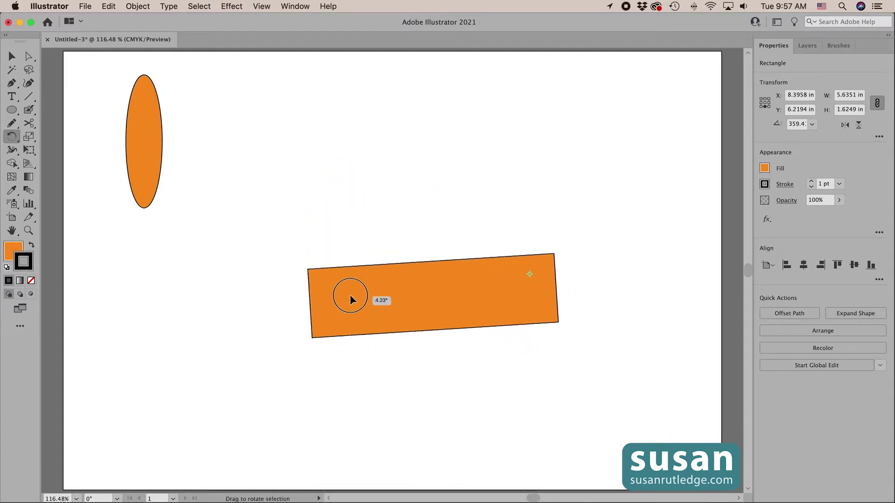
{"action": "left_click_drag", "start_coordinate": [351, 299], "coordinate": [349, 285]}
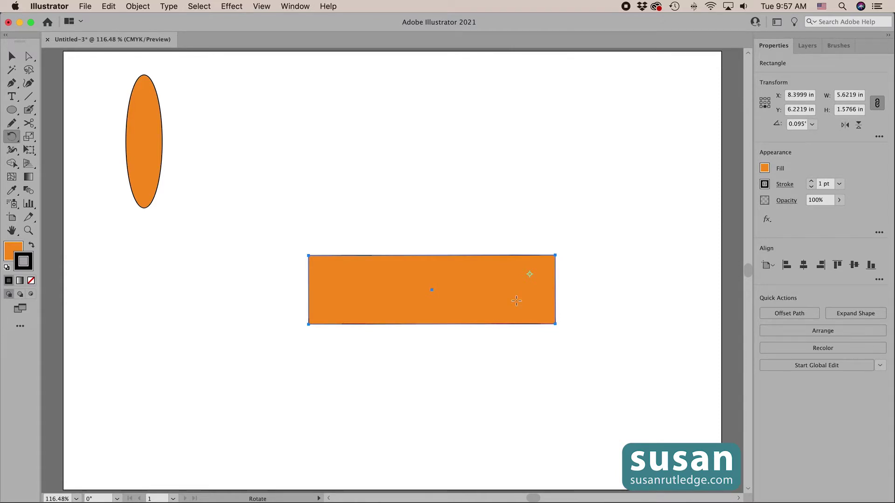
Delete the orange rectangle and move the ellipse to the artboard's upper centre.
{"action": "key", "text": "Delete"}
{"action": "key", "text": "v"}
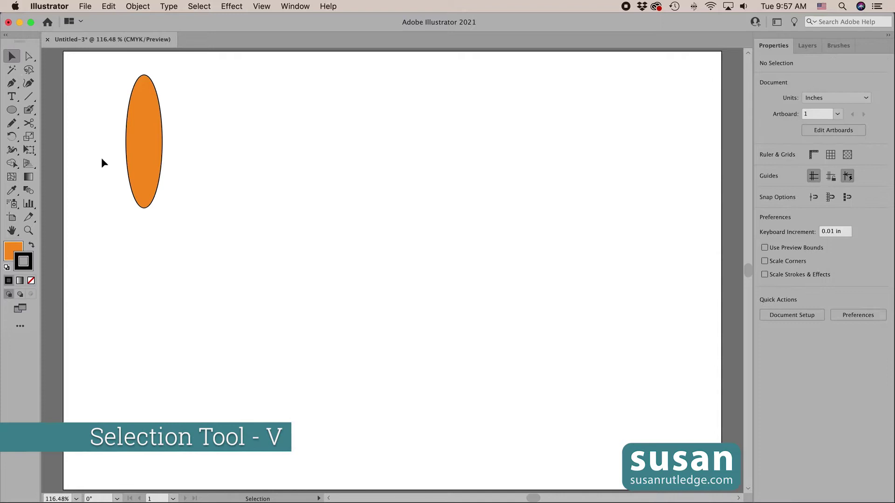
{"action": "left_click_drag", "start_coordinate": [142, 169], "coordinate": [380, 216]}
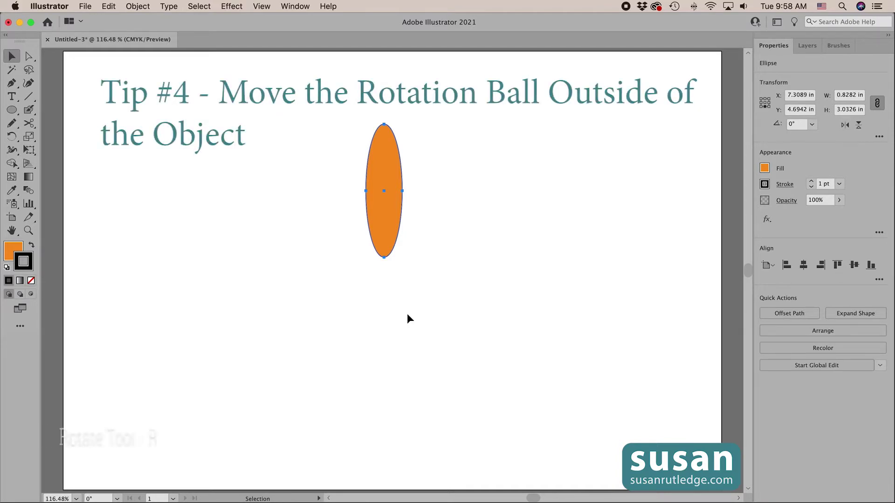
{"action": "key", "text": "r"}
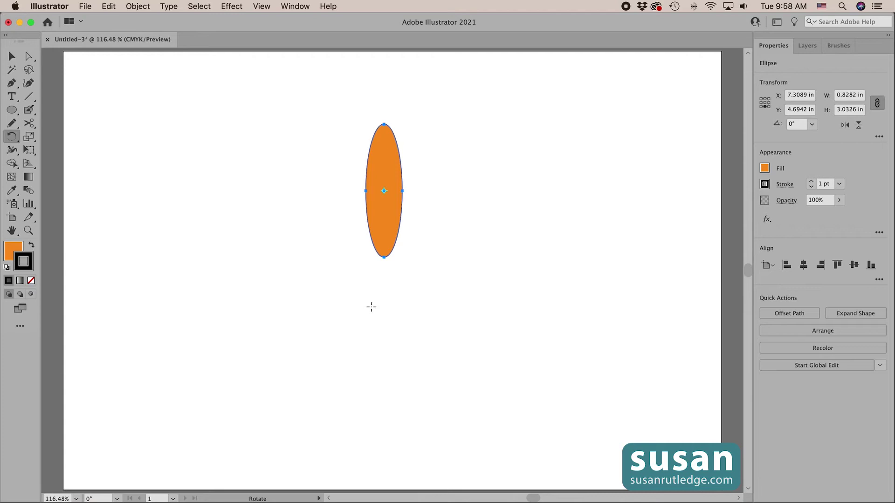
{"action": "left_click", "coordinate": [384, 280]}
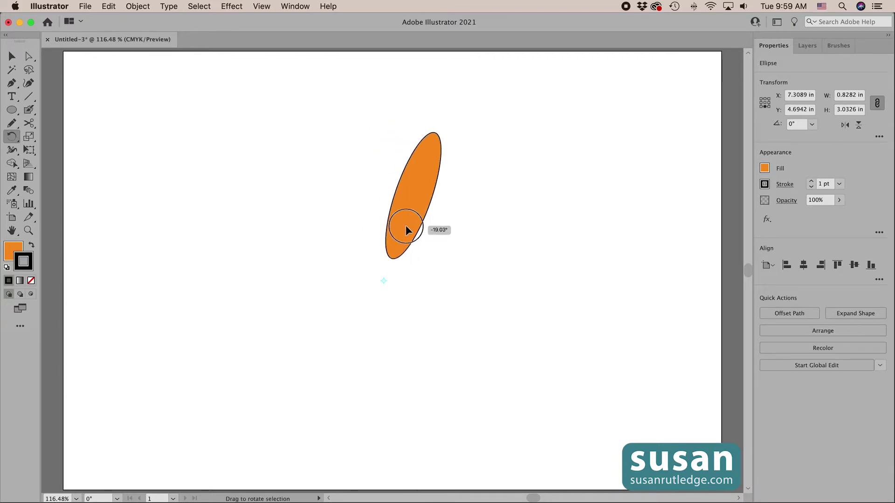
{"action": "mouse_move", "coordinate": [406, 226]}
{"action": "left_mouse_down"}
{"action": "mouse_move", "coordinate": [388, 353]}
{"action": "mouse_move", "coordinate": [353, 220]}
{"action": "left_mouse_up"}
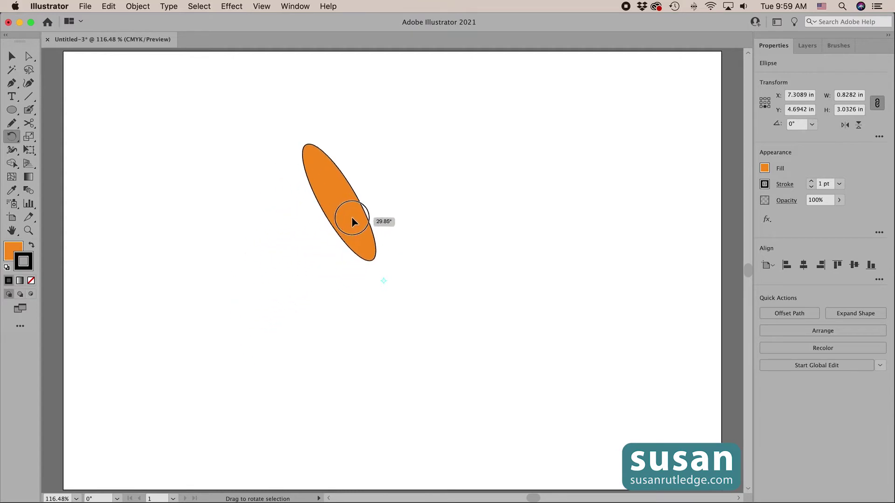
{"action": "left_click_drag", "start_coordinate": [351, 218], "coordinate": [386, 220]}
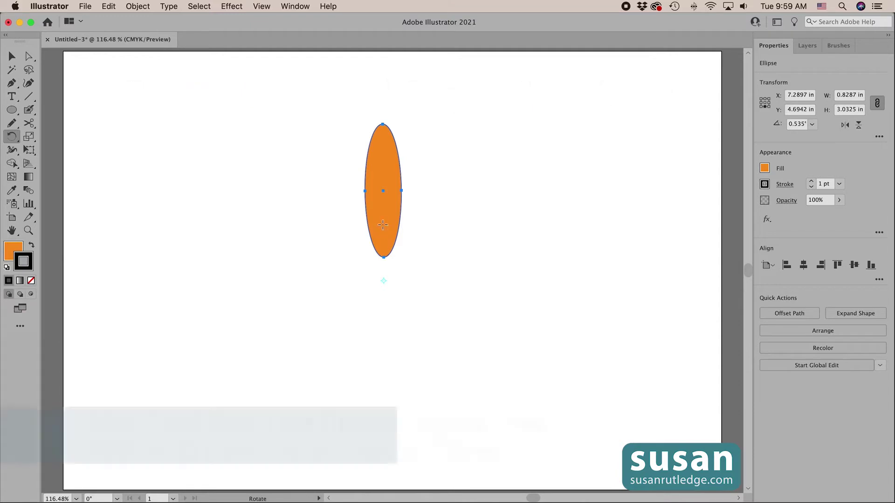
Rotate a copy of the ellipse around the pivot and repeat it four more times.
{"action": "left_click", "coordinate": [382, 225], "text": "alt"}
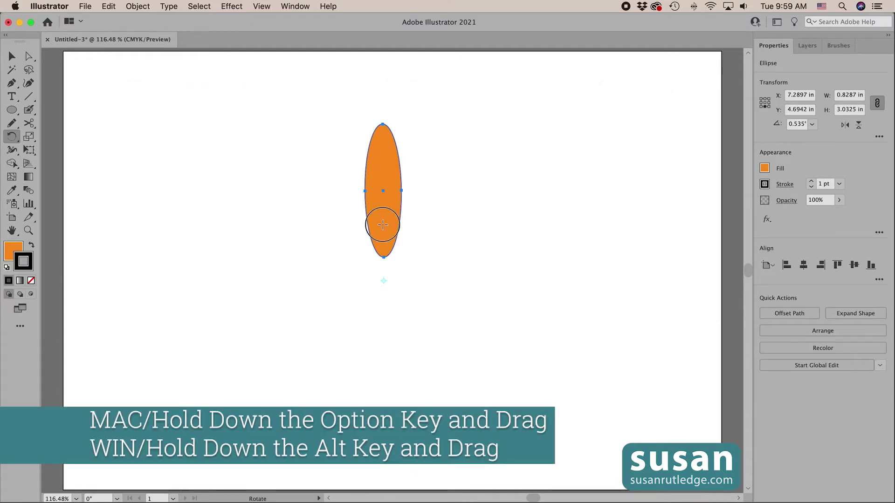
{"action": "left_click_drag", "start_coordinate": [383, 224], "coordinate": [417, 246]}
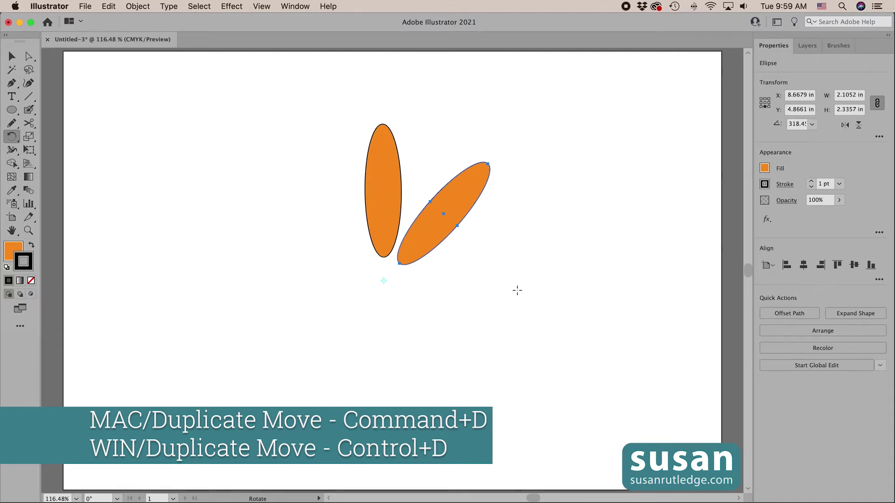
{"action": "key", "text": "super+d"}
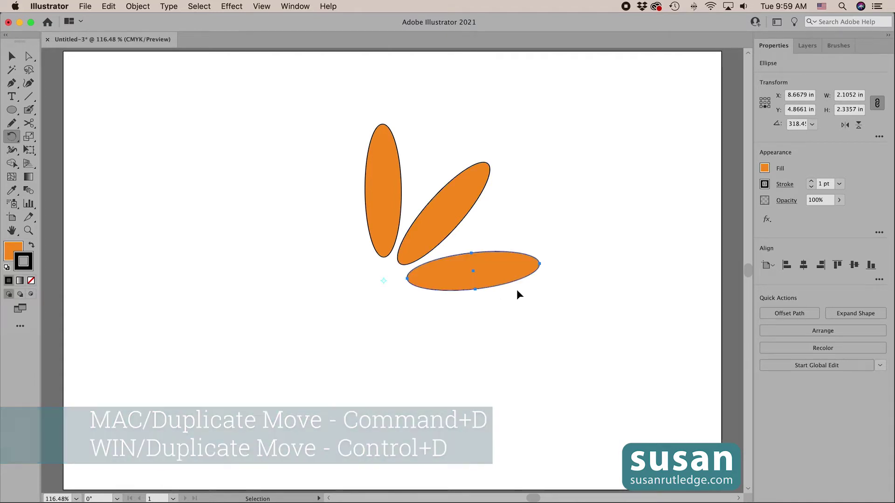
{"action": "key", "text": "super+d"}
{"action": "key", "text": "super+d"}
{"action": "key", "text": "super+d"}
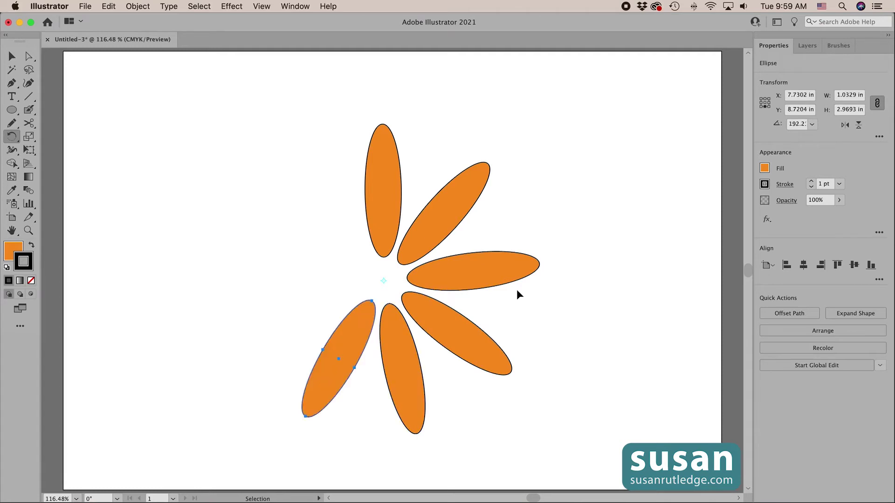
{"action": "key", "text": "super+d"}
{"action": "key", "text": "super+d"}
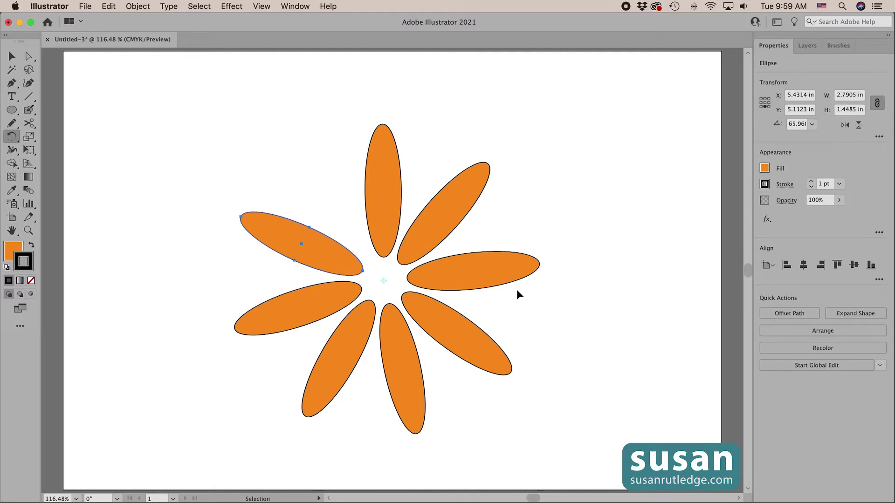
{"action": "key", "text": "super+d"}
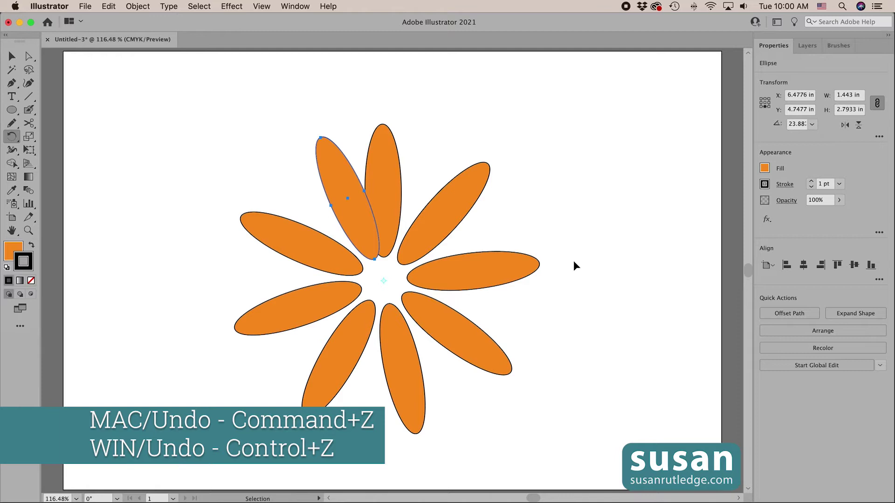
Undo the petal copies back to one ellipse and bring up the Rotate dialog's Angle field.
{"action": "key", "text": "super+z"}
{"action": "key", "text": "super+z"}
{"action": "key", "text": "super+z"}
{"action": "key", "text": "super+z"}
{"action": "key", "text": "super+z"}
{"action": "key", "text": "super+z"}
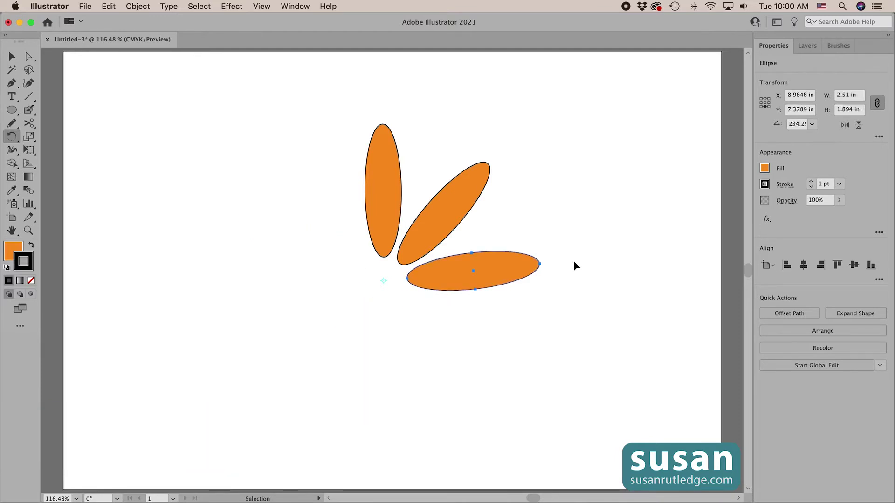
{"action": "key", "text": "super+z"}
{"action": "key", "text": "super+z"}
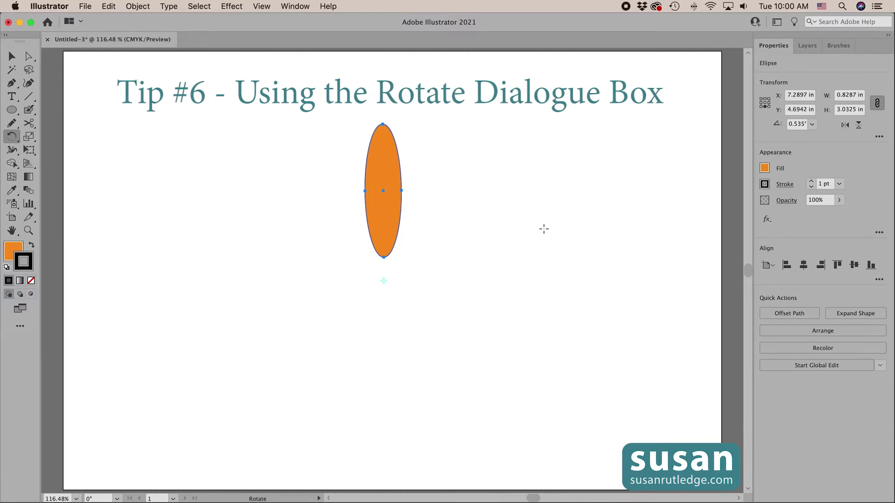
{"action": "key", "text": "Return"}
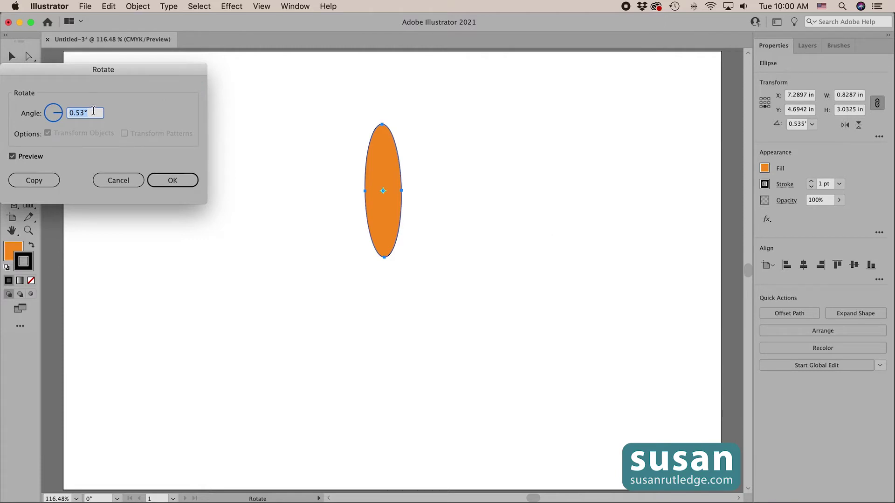
{"action": "left_click", "coordinate": [68, 112]}
{"action": "type", "text": "20"}
Try and undo a 20° rotation, then set a pivot just below the ellipse.
{"action": "key", "text": "Return"}
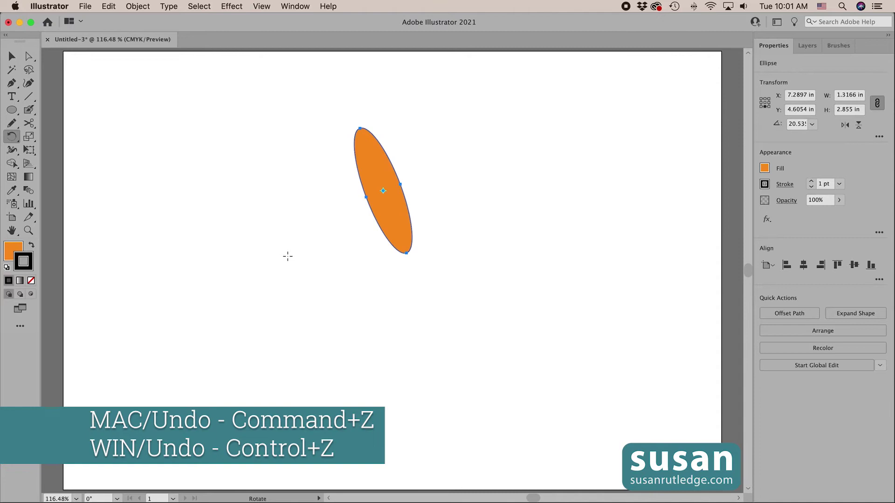
{"action": "key", "text": "super+z"}
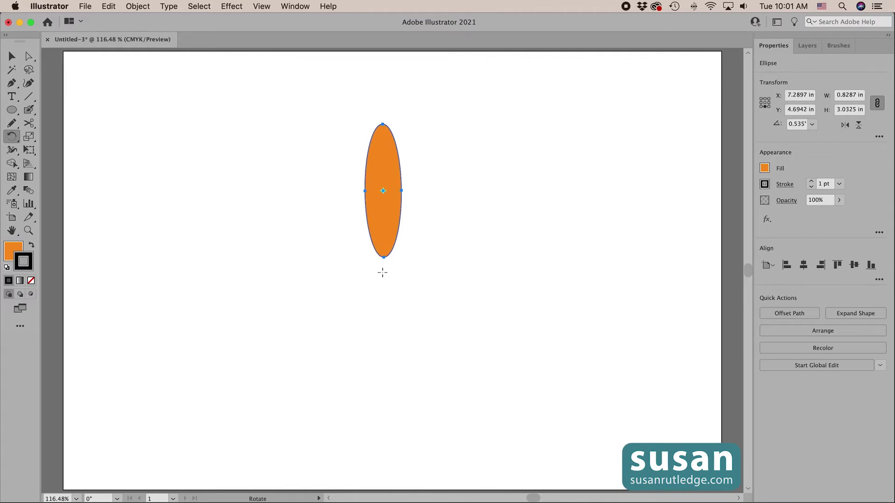
{"action": "left_click", "coordinate": [384, 274]}
{"action": "key", "text": "Return"}
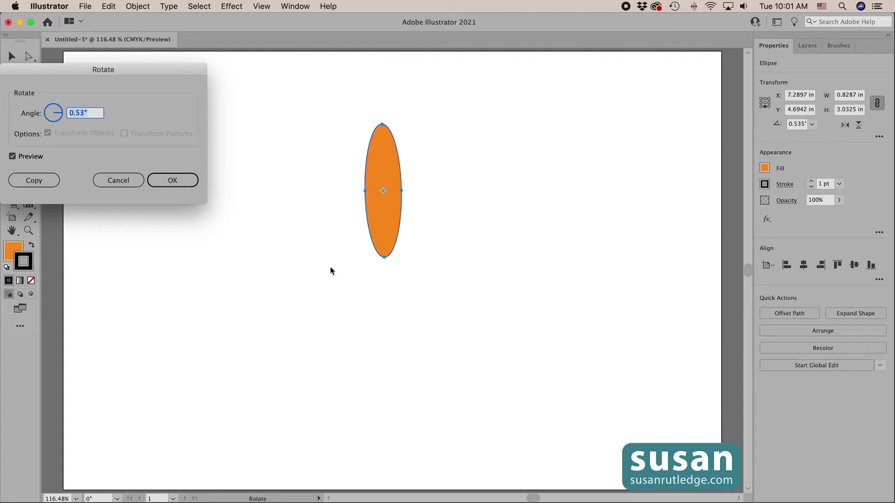
Re-set the pivot below the ellipse and make a copy rotated 20°.
{"action": "left_click", "coordinate": [119, 180]}
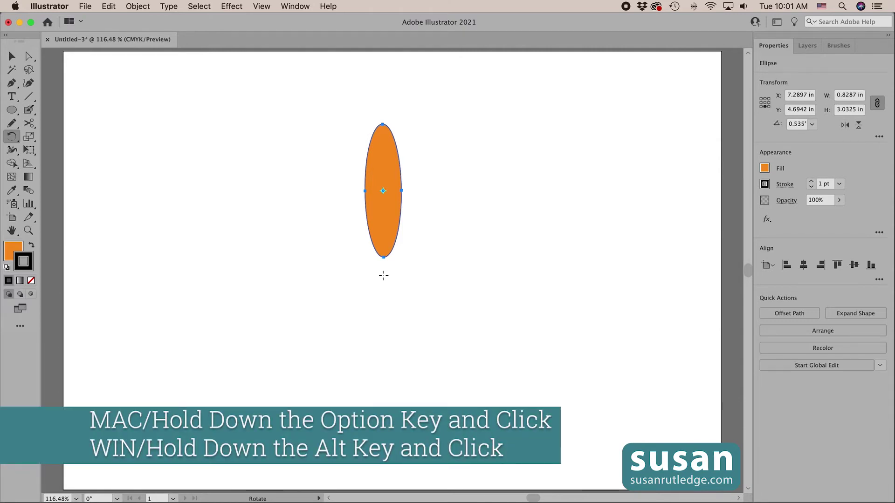
{"action": "left_click", "coordinate": [384, 276], "text": "alt"}
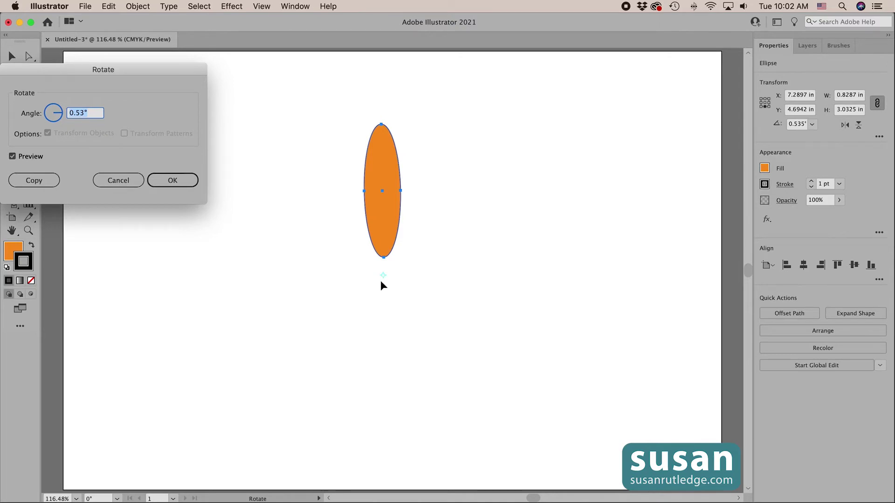
{"action": "type", "text": "20"}
{"action": "left_click", "coordinate": [29, 179]}
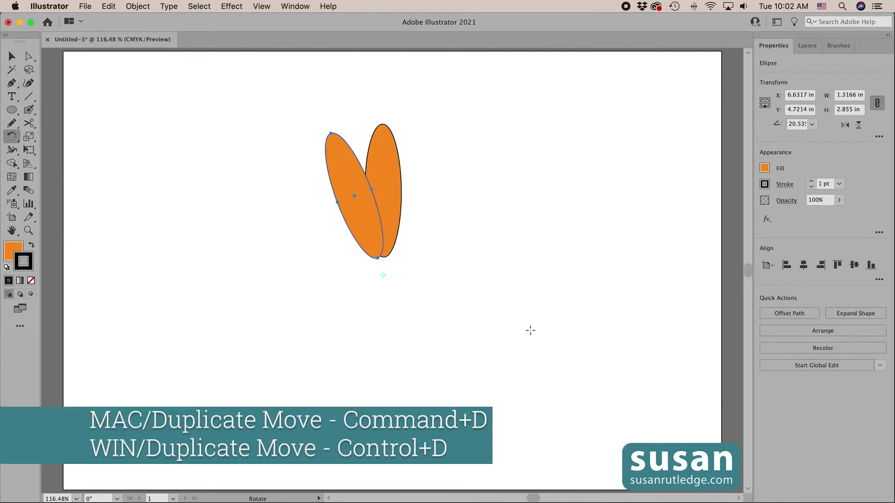
Repeat the 20° rotated petal copy three times with Transform Again (Ctrl+D).
{"action": "key", "text": "ctrl"}
{"action": "key", "text": "ctrl+d"}
{"action": "key", "text": "ctrl+d"}
{"action": "key", "text": "ctrl+d"}
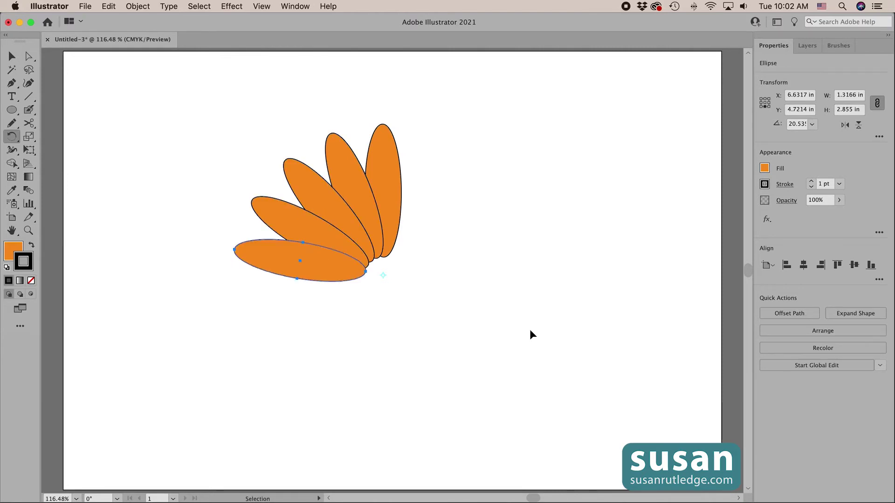
{"action": "key", "text": "ctrl+d"}
{"action": "key", "text": "ctrl+d"}
{"action": "key", "text": "ctrl+d"}
{"action": "key", "text": "ctrl+d"}
{"action": "key", "text": "ctrl+d"}
{"action": "key", "text": "ctrl+d"}
{"action": "key", "text": "ctrl+d"}
{"action": "key", "text": "ctrl+d"}
{"action": "key", "text": "ctrl+d"}
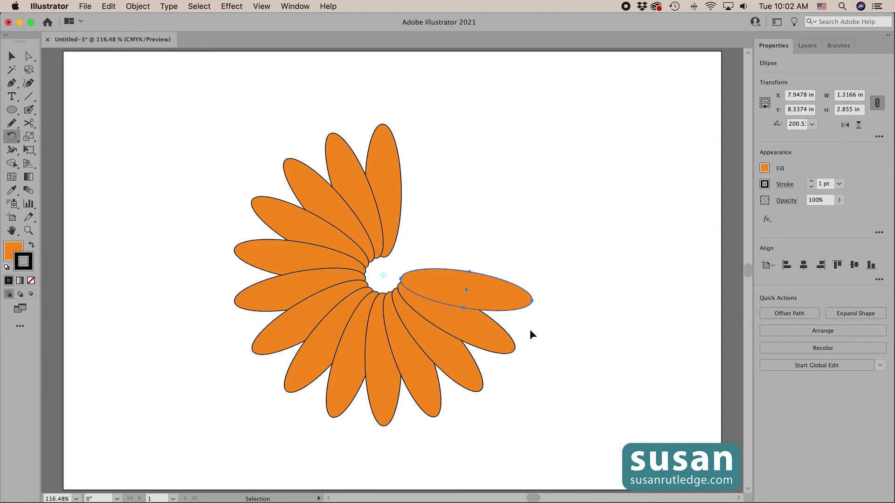
{"action": "key", "text": "ctrl+d"}
{"action": "key", "text": "ctrl+d"}
{"action": "key", "text": "ctrl+d"}
{"action": "key", "text": "ctrl+d"}
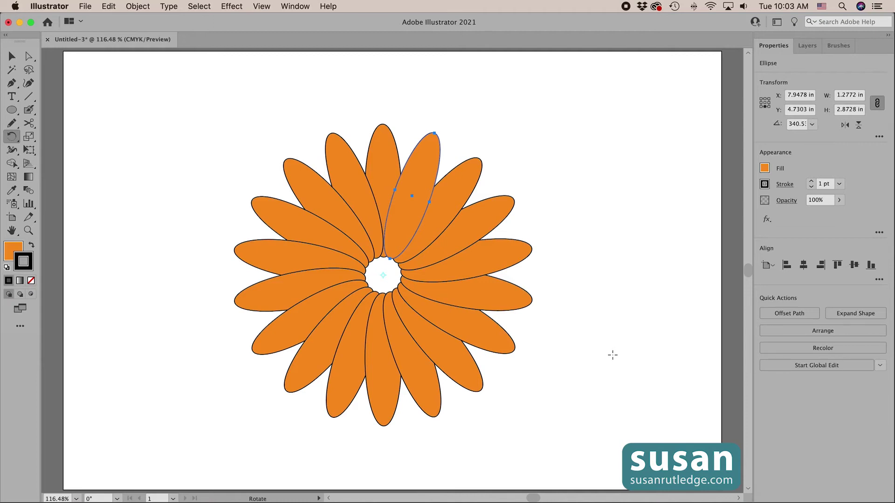
Undo the rotated petal copies three times, back to the single upright ellipse.
{"action": "key", "text": "super+z"}
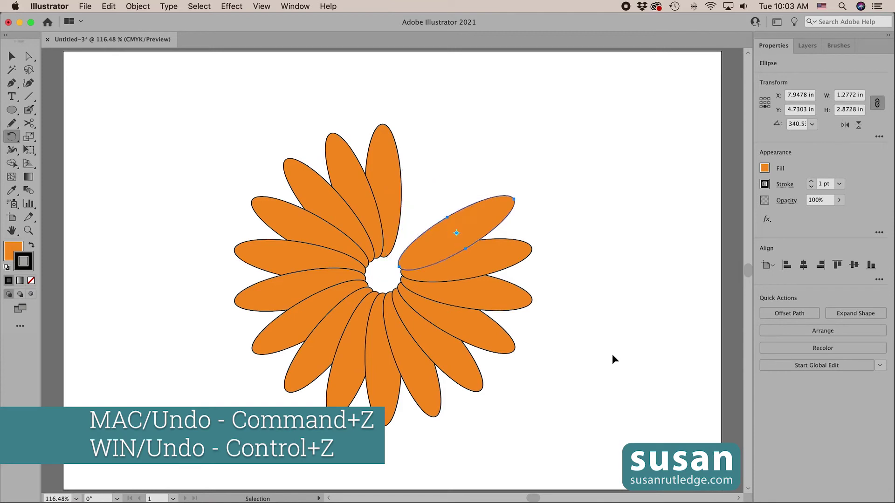
{"action": "key", "text": "super+z"}
{"action": "key", "text": "super+z"}
{"action": "key", "text": "super+z"}
{"action": "key", "text": "super+z"}
{"action": "key", "text": "super+z"}
{"action": "key", "text": "super+z"}
{"action": "key", "text": "super+z"}
{"action": "key", "text": "super+z"}
{"action": "key", "text": "super+z"}
{"action": "key", "text": "super+z"}
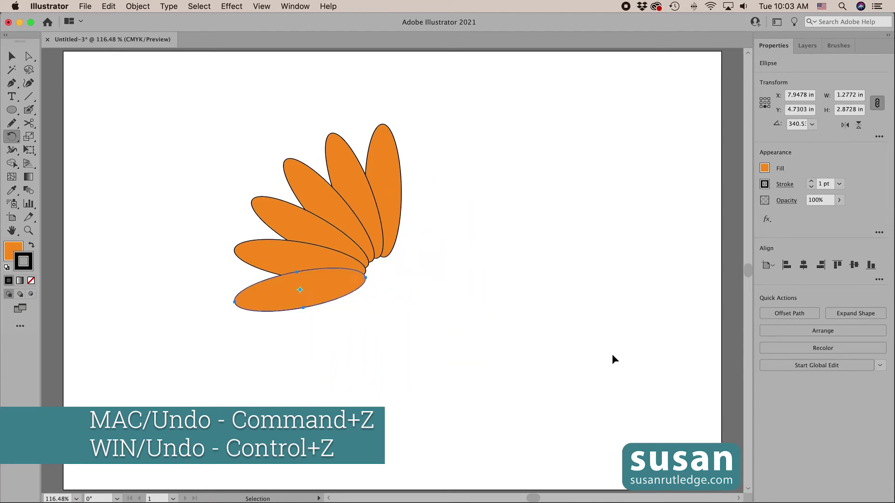
{"action": "key", "text": "super+z"}
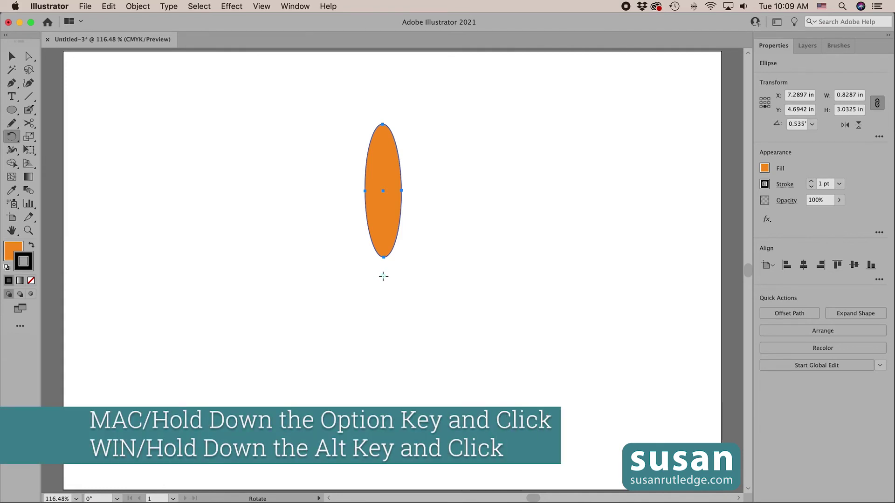
Set a pivot below the petal and make a copy rotated by 360/12 (30°).
{"action": "left_click", "coordinate": [383, 277], "text": "alt"}
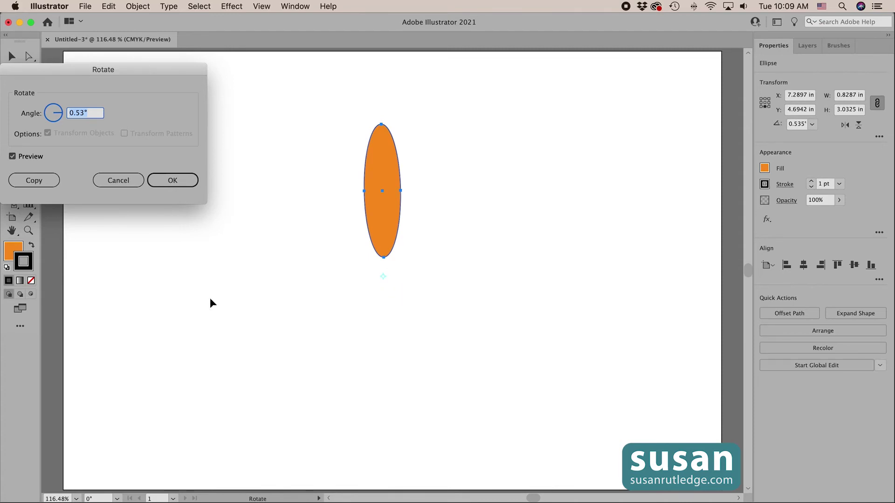
{"action": "left_click", "coordinate": [91, 113]}
{"action": "double_click", "coordinate": [91, 113]}
{"action": "type", "text": "360"}
{"action": "type", "text": "/"}
{"action": "type", "text": "12"}
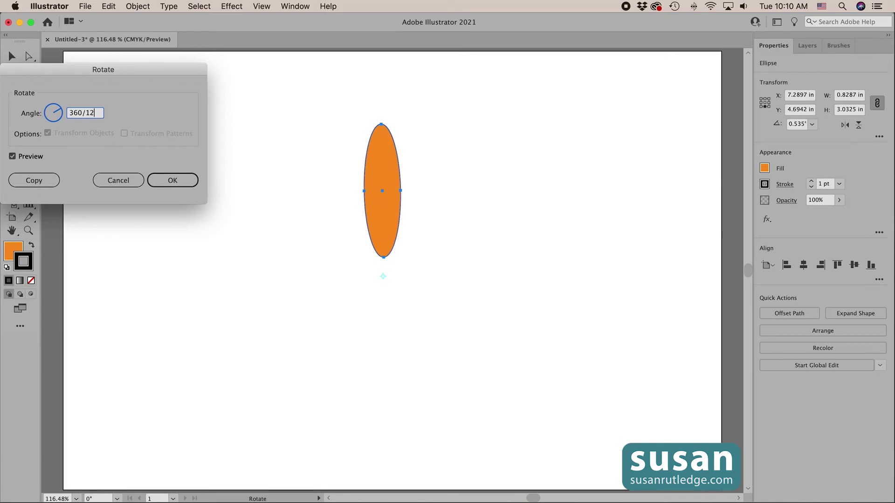
{"action": "left_click", "coordinate": [35, 181]}
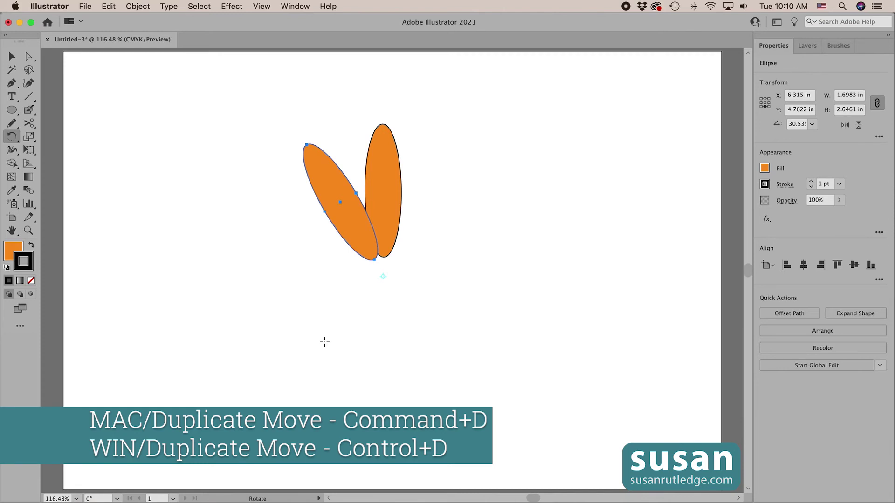
Repeat the 30° rotated copy three more times to finish the twelve-petal flower.
{"action": "key", "text": "super+d"}
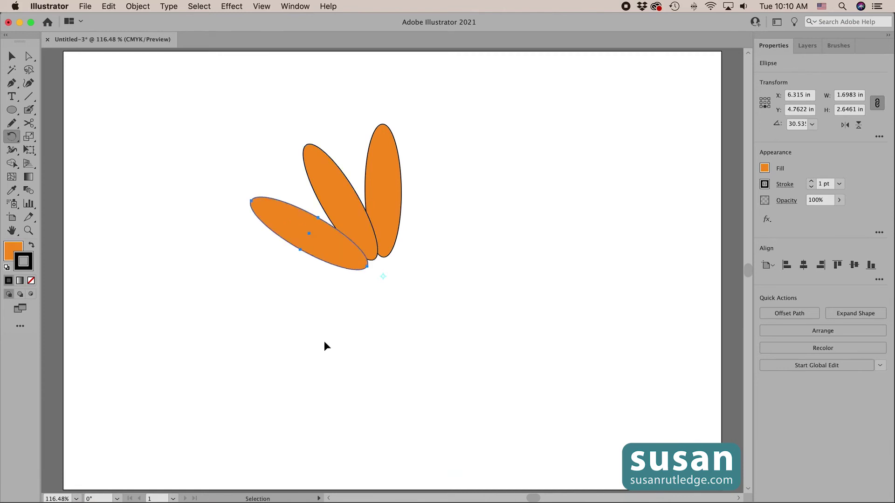
{"action": "key", "text": "super+d"}
{"action": "key", "text": "super+d"}
{"action": "key", "text": "super+d"}
{"action": "key", "text": "super+d"}
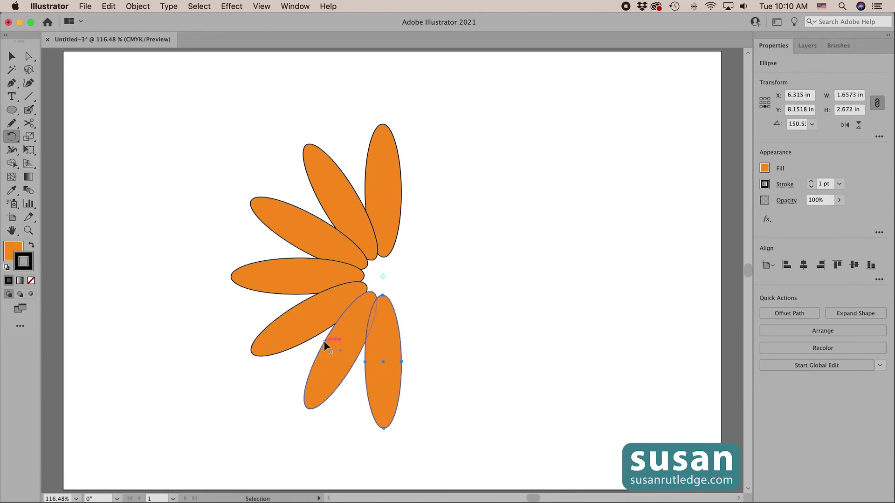
{"action": "key", "text": "super+d"}
{"action": "key", "text": "super+d"}
{"action": "key", "text": "super+d"}
{"action": "key", "text": "super+d"}
{"action": "key", "text": "super+d"}
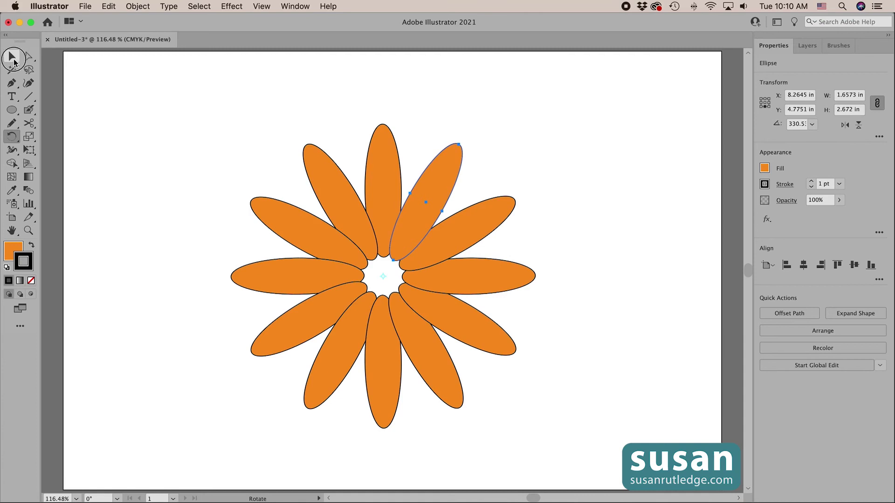
Select all the flower's petals and delete them from the artboard.
{"action": "left_click", "coordinate": [12, 56]}
{"action": "left_click_drag", "start_coordinate": [204, 111], "coordinate": [560, 439]}
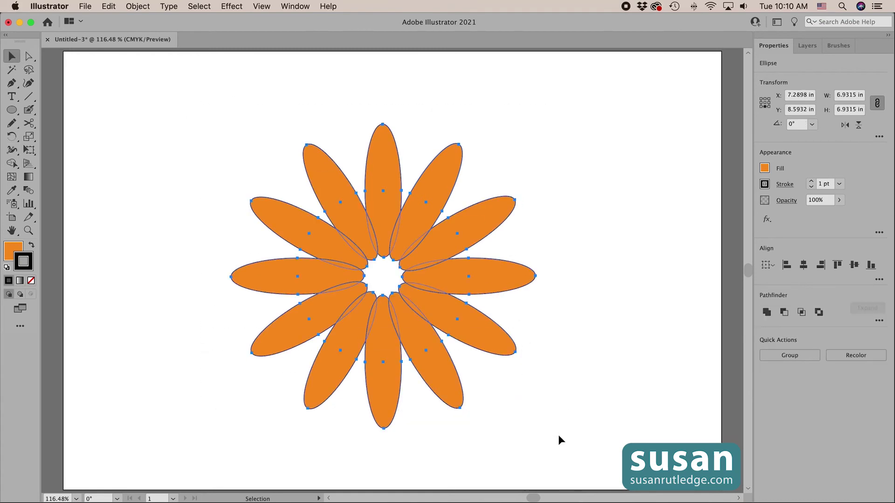
{"action": "key", "text": "Delete"}
Draw a small five-pointed star near the artboard top and fill it blue.
{"action": "left_click_drag", "start_coordinate": [364, 141], "coordinate": [378, 158]}
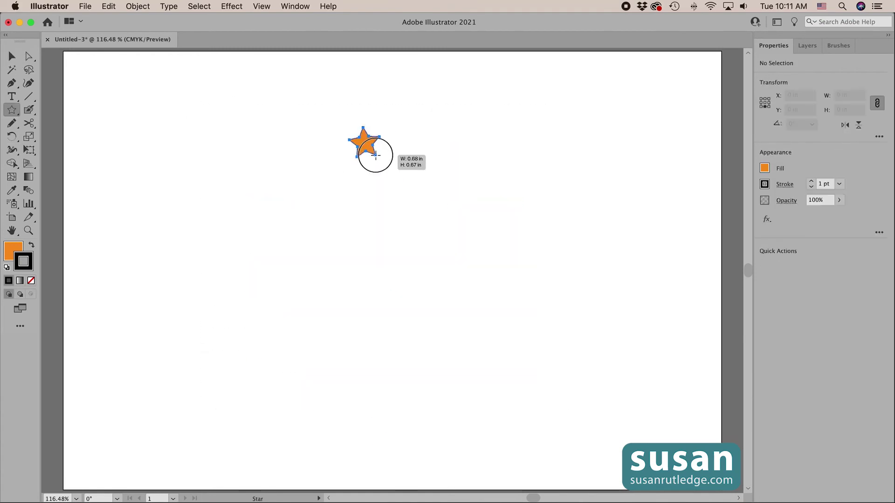
{"action": "left_click", "coordinate": [765, 168]}
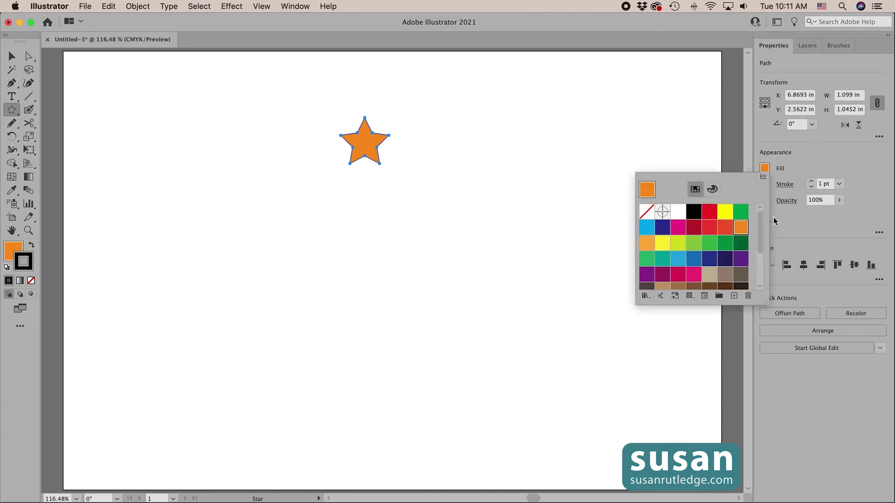
{"action": "left_click", "coordinate": [693, 258]}
{"action": "left_click", "coordinate": [533, 239]}
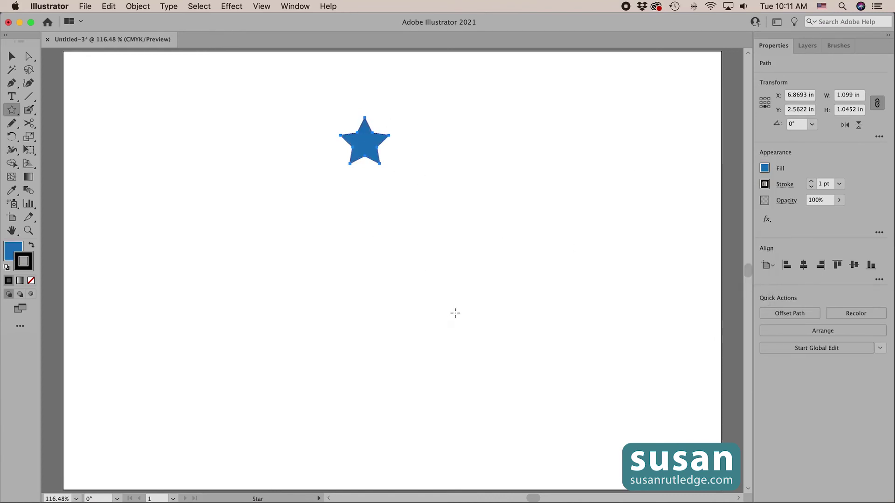
{"action": "key", "text": "r"}
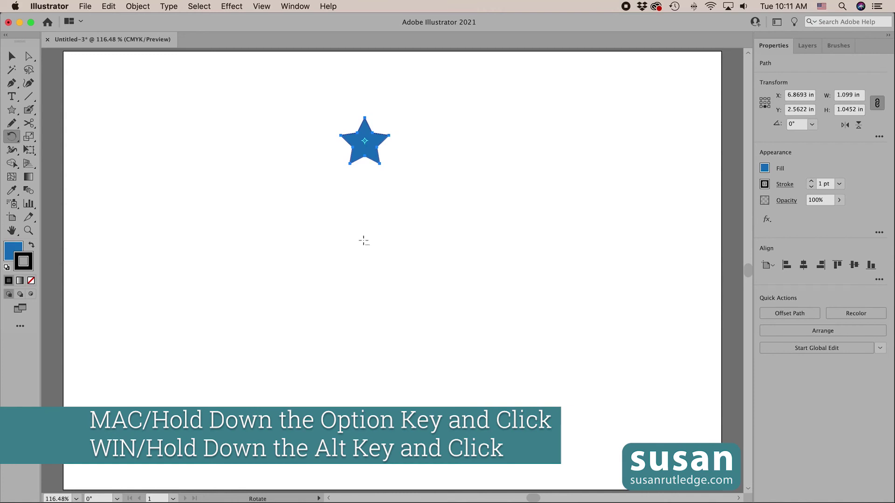
{"action": "left_click", "coordinate": [364, 241], "text": "alt"}
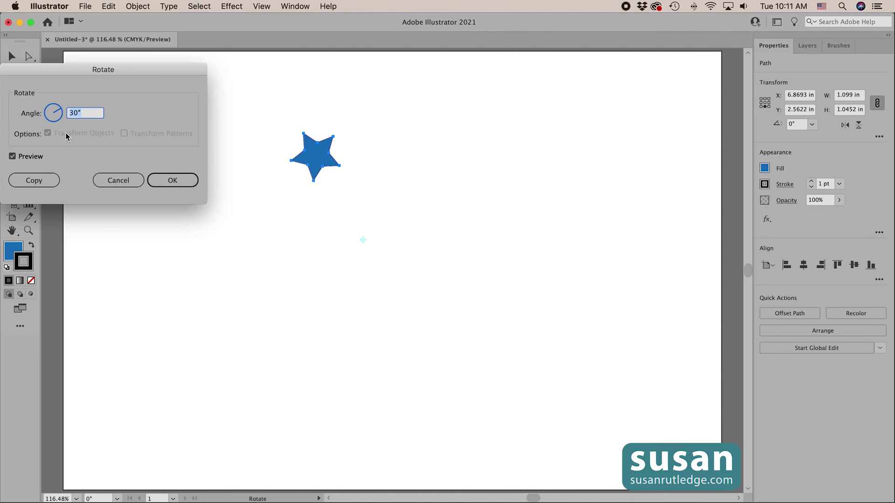
{"action": "type", "text": "360"}
{"action": "type", "text": "/15"}
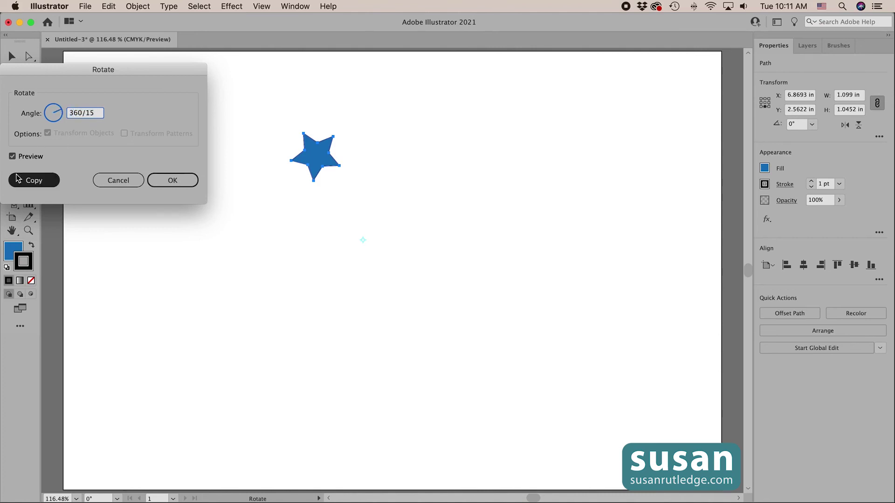
{"action": "left_click", "coordinate": [38, 180]}
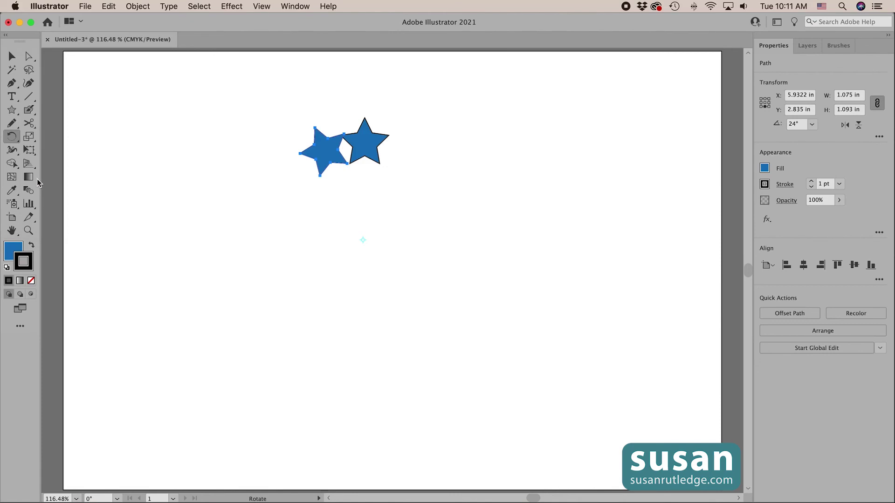
{"action": "key", "text": "super+z"}
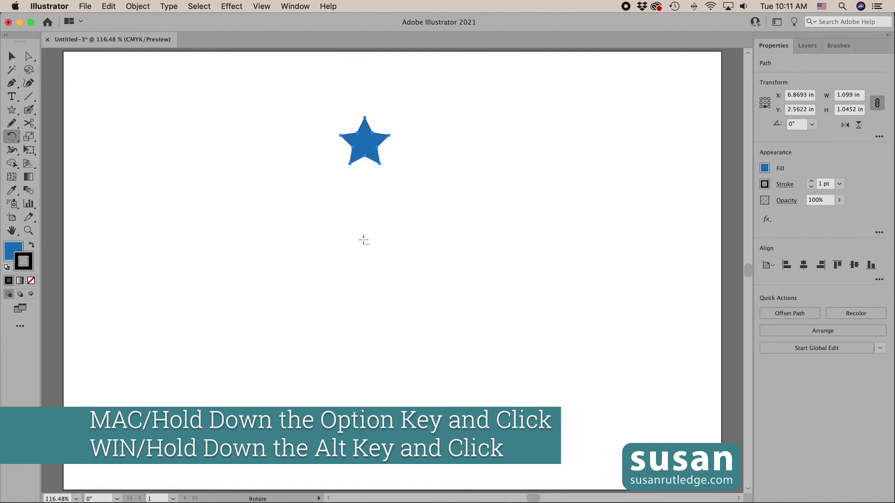
Place the pivot below the star and add a copy rotated 360/11 (about 32.7°).
{"action": "left_click", "coordinate": [363, 240], "text": "alt"}
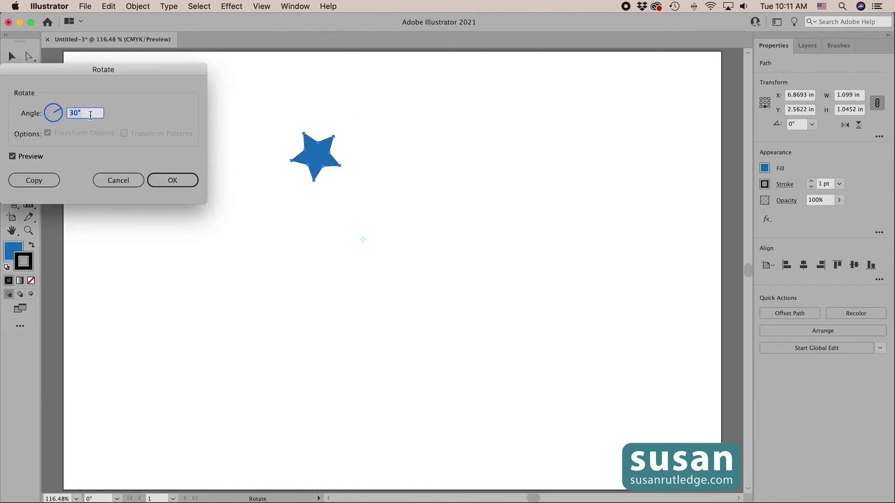
{"action": "type", "text": "3"}
{"action": "type", "text": "60"}
{"action": "type", "text": "/"}
{"action": "type", "text": "11"}
{"action": "left_click", "coordinate": [41, 183]}
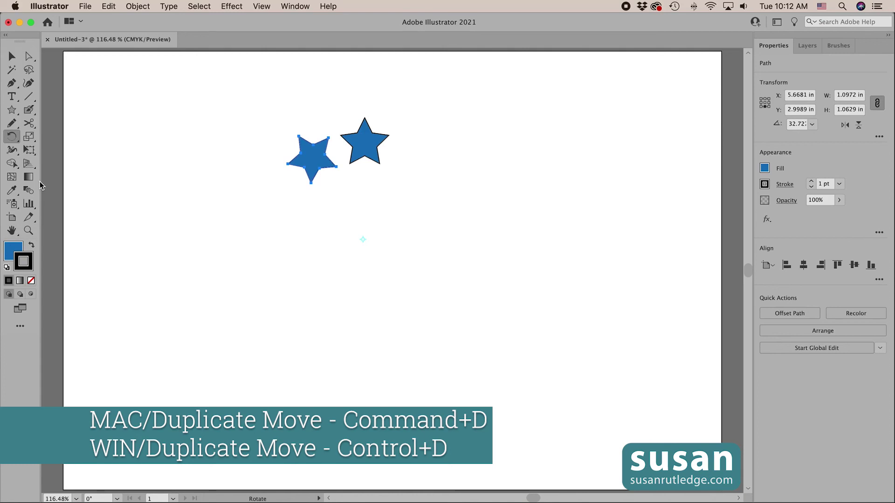
Repeat the rotated star copy with Cmd+D to close the ring, then deselect everything.
{"action": "key", "text": "super+d"}
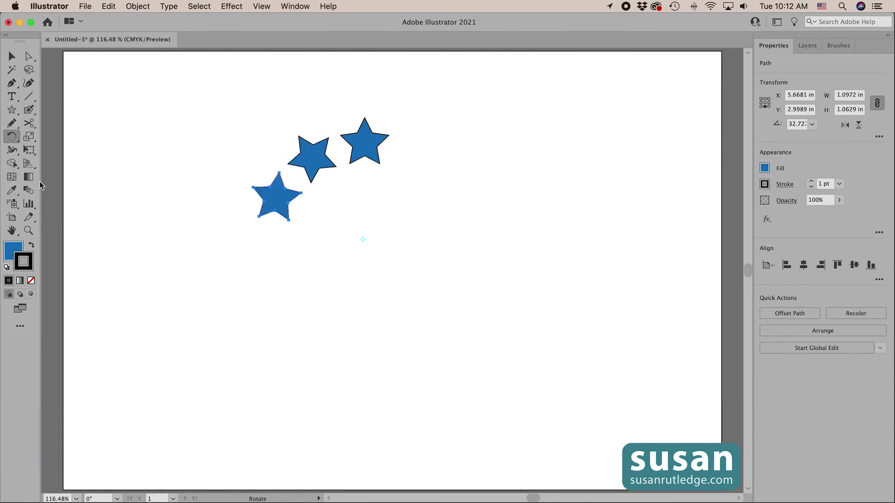
{"action": "key", "text": "super+d"}
{"action": "key", "text": "super+d"}
{"action": "key", "text": "super+d"}
{"action": "key", "text": "super+d"}
{"action": "key", "text": "super+d"}
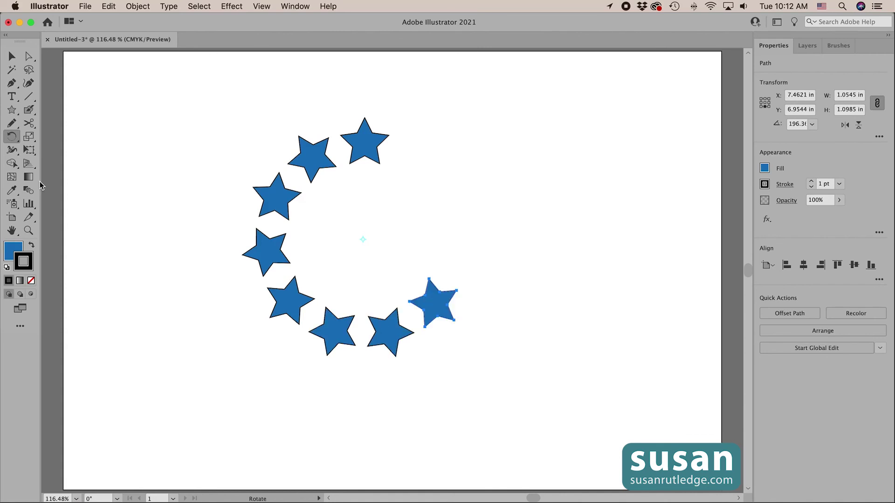
{"action": "key", "text": "super+d"}
{"action": "key", "text": "super+d"}
{"action": "key", "text": "super+d"}
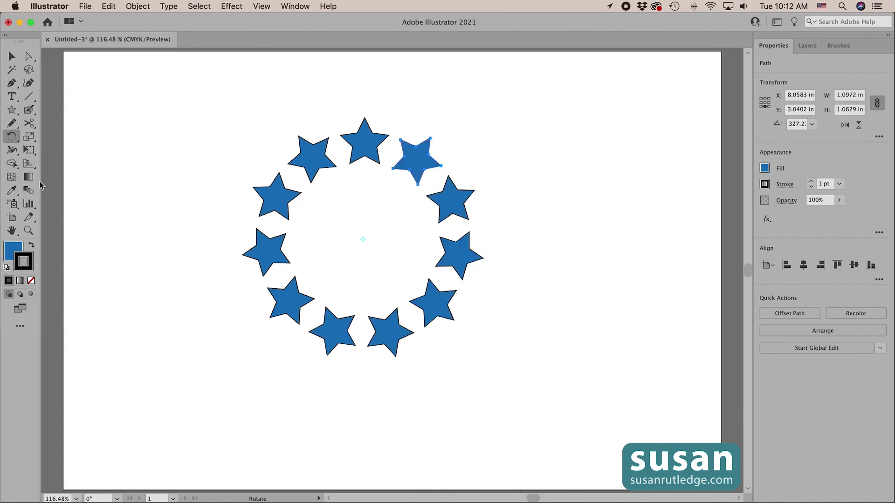
{"action": "left_click", "coordinate": [12, 58]}
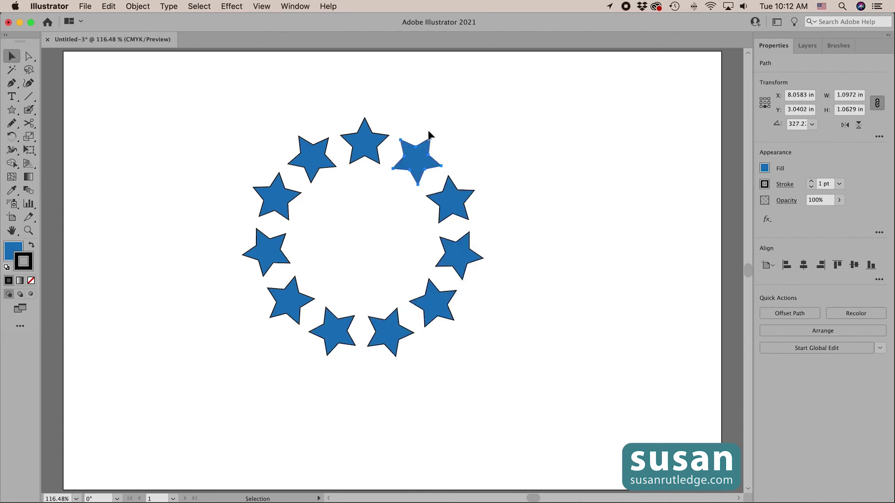
{"action": "left_click", "coordinate": [602, 238]}
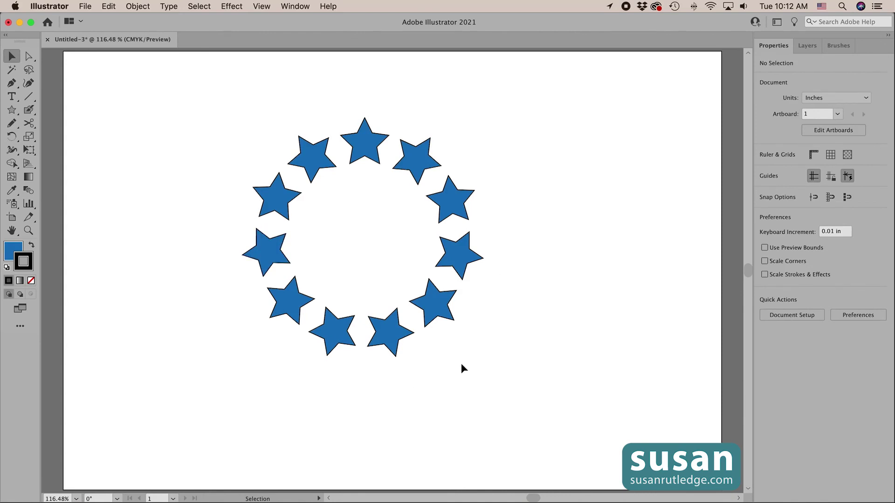